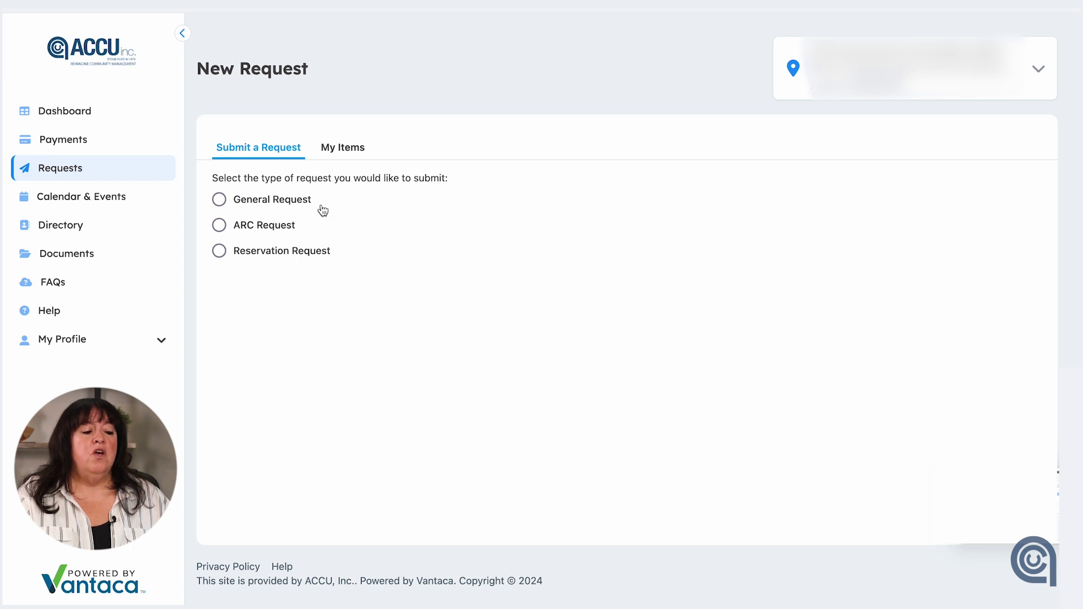
Choose General Request and list the available request types in the Type of Request dropdown
{"action": "left_click", "coordinate": [225, 201]}
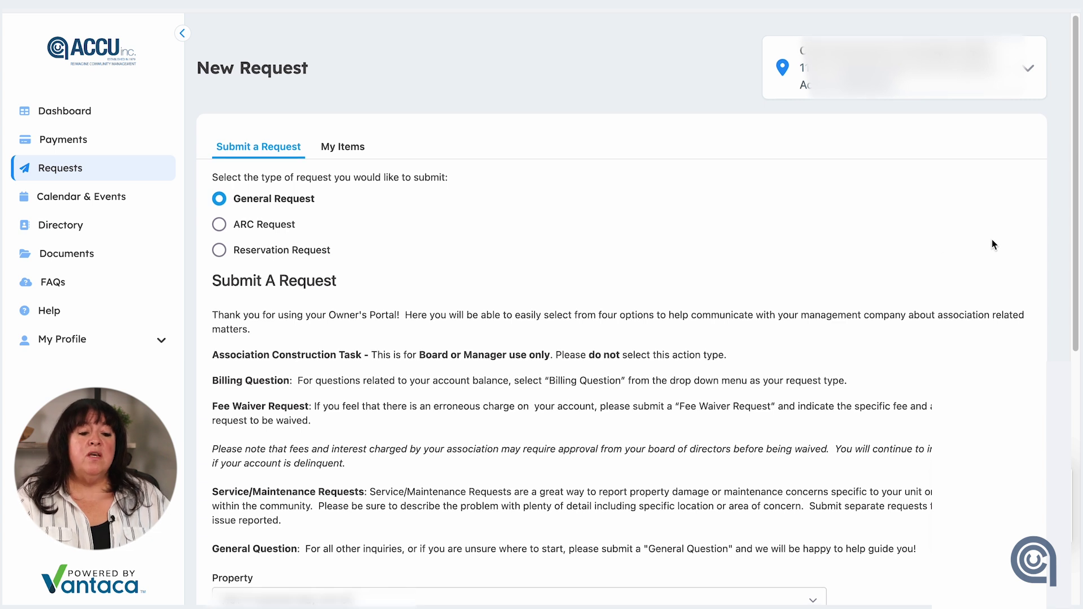
{"action": "left_click_drag", "start_coordinate": [1075, 244], "coordinate": [1078, 293]}
{"action": "scroll", "coordinate": [922, 375], "scroll_direction": "down", "scroll_amount": 5}
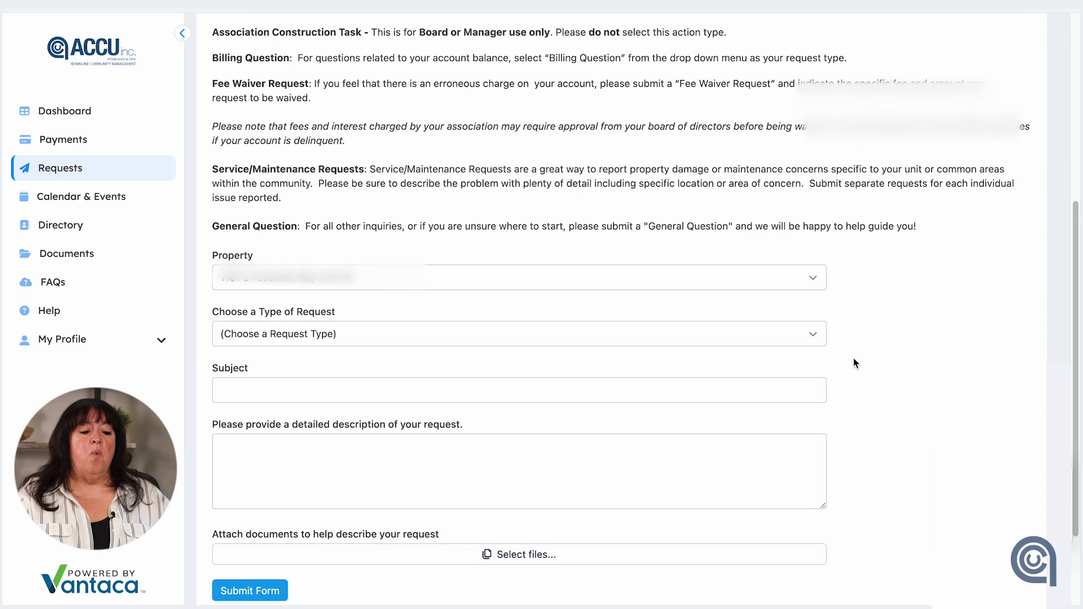
{"action": "left_click", "coordinate": [815, 337]}
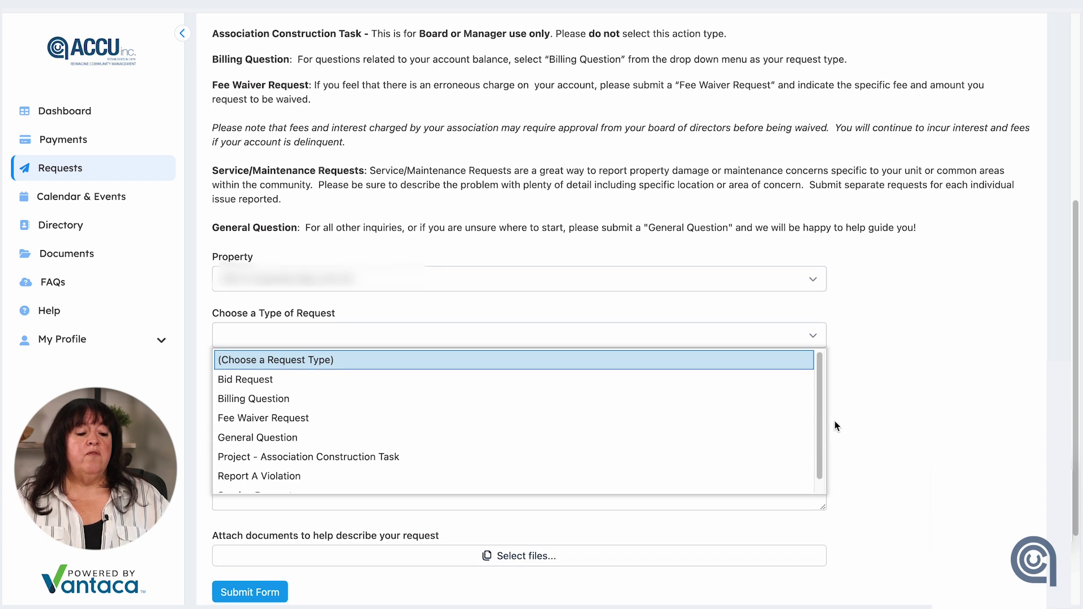
{"action": "scroll", "coordinate": [821, 410], "scroll_direction": "down", "scroll_amount": 1}
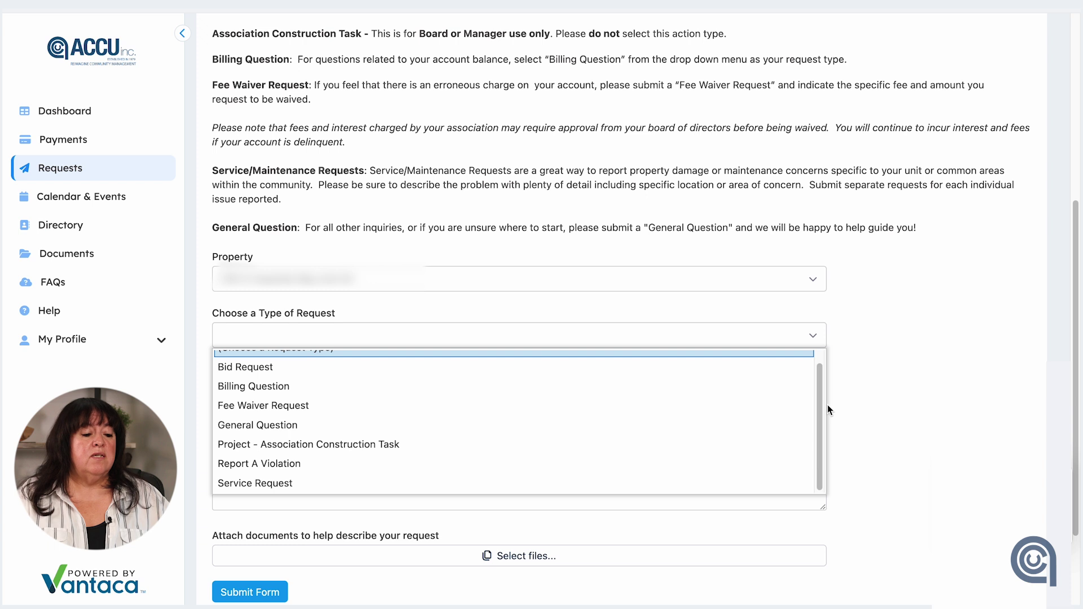
{"action": "scroll", "coordinate": [318, 390], "scroll_direction": "up", "scroll_amount": 1}
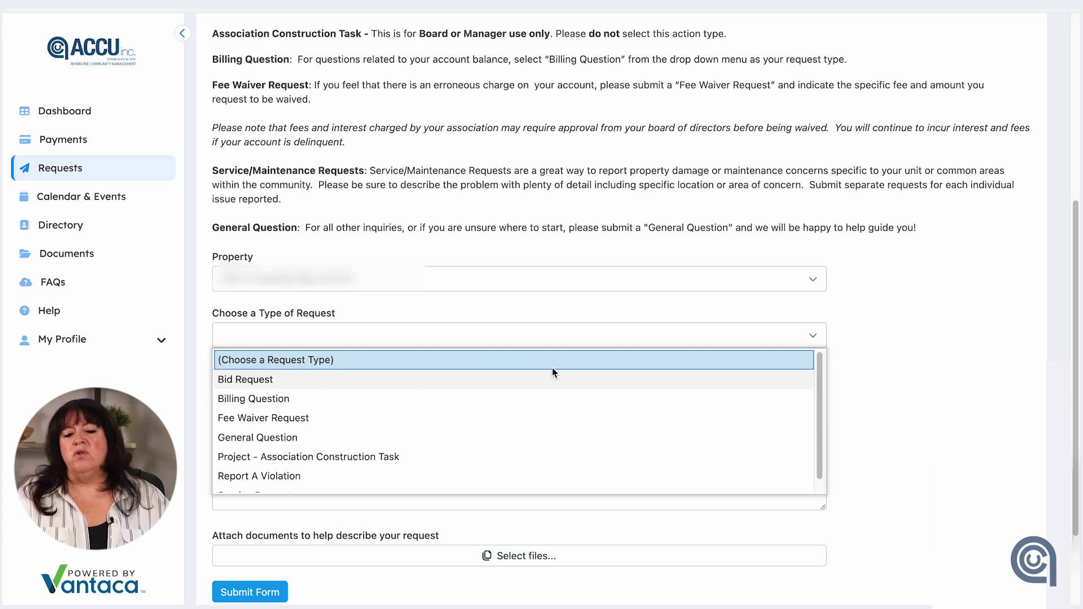
{"action": "scroll", "coordinate": [819, 411], "scroll_direction": "down", "scroll_amount": 1}
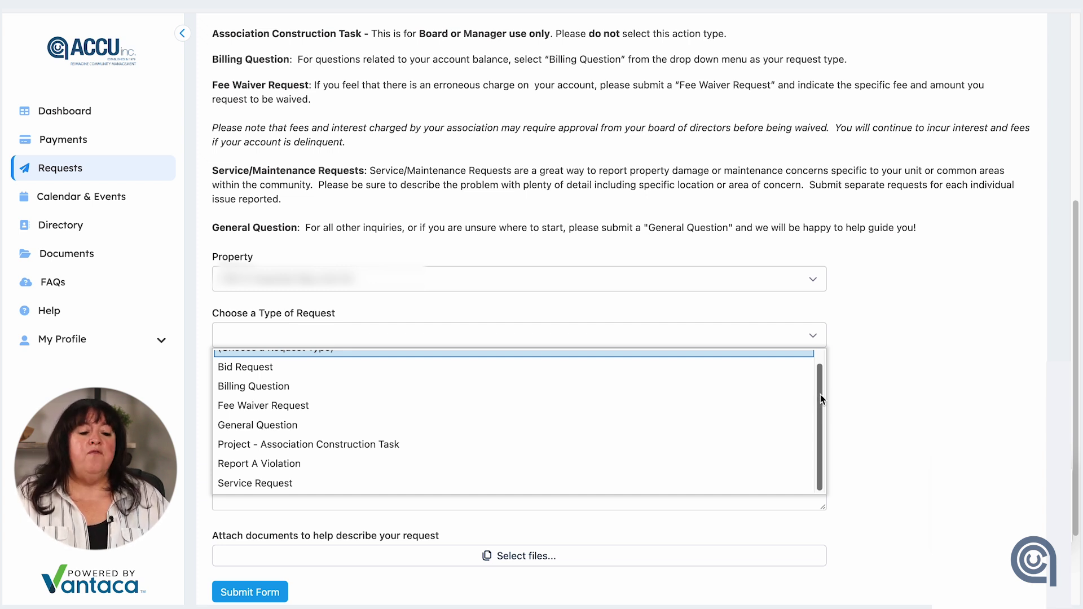
{"action": "left_click_drag", "start_coordinate": [821, 394], "coordinate": [820, 378]}
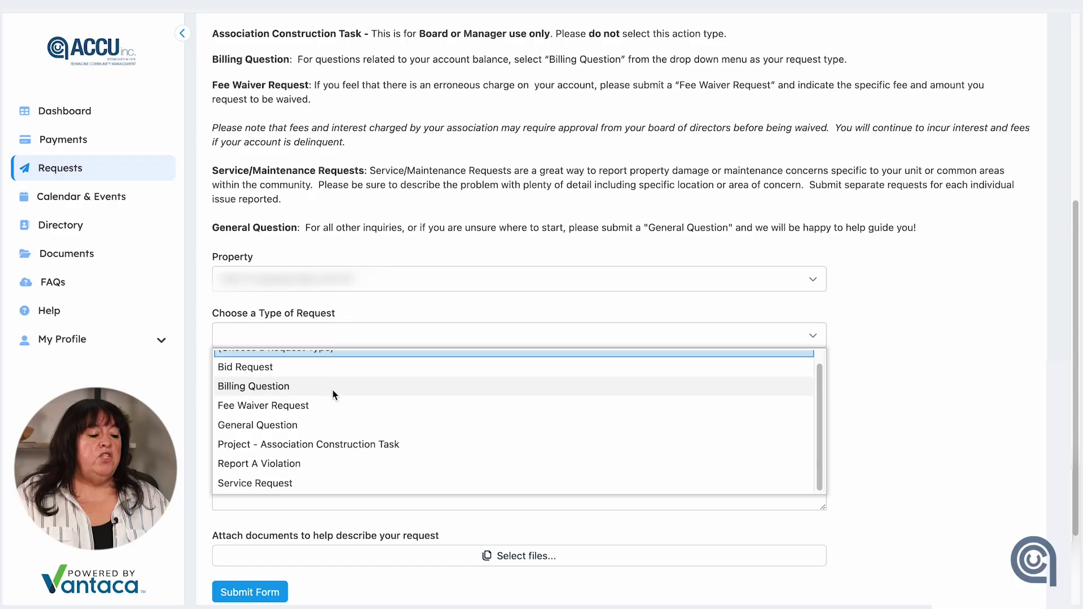
Make it a General Question with subject 'When is the next Biard Meeting' and the attendance question as description
{"action": "left_click", "coordinate": [301, 434]}
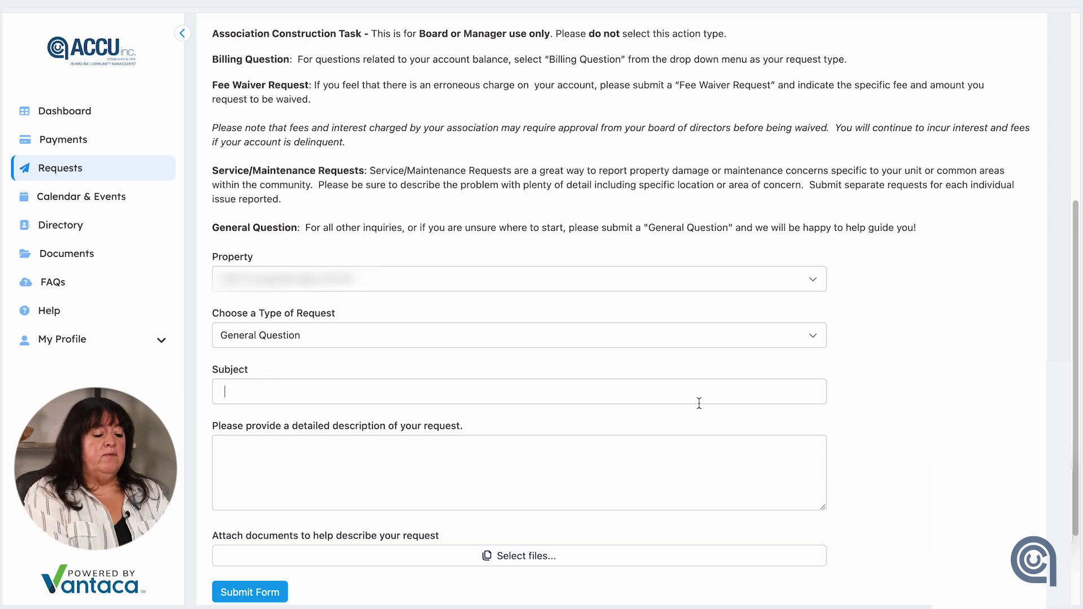
{"action": "type", "text": "When is "}
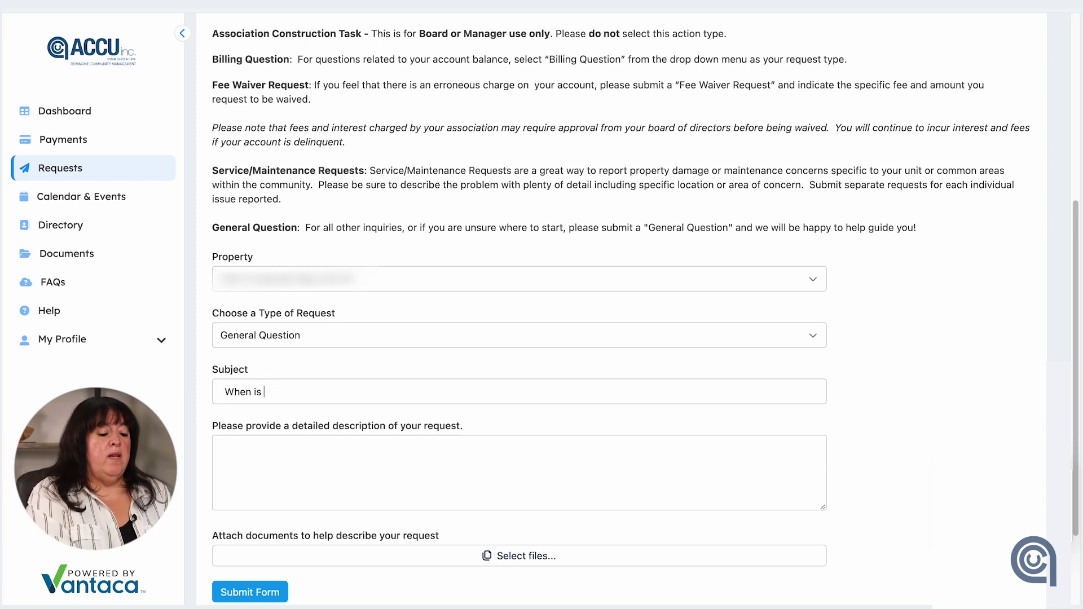
{"action": "type", "text": "the next Biard Meeting"}
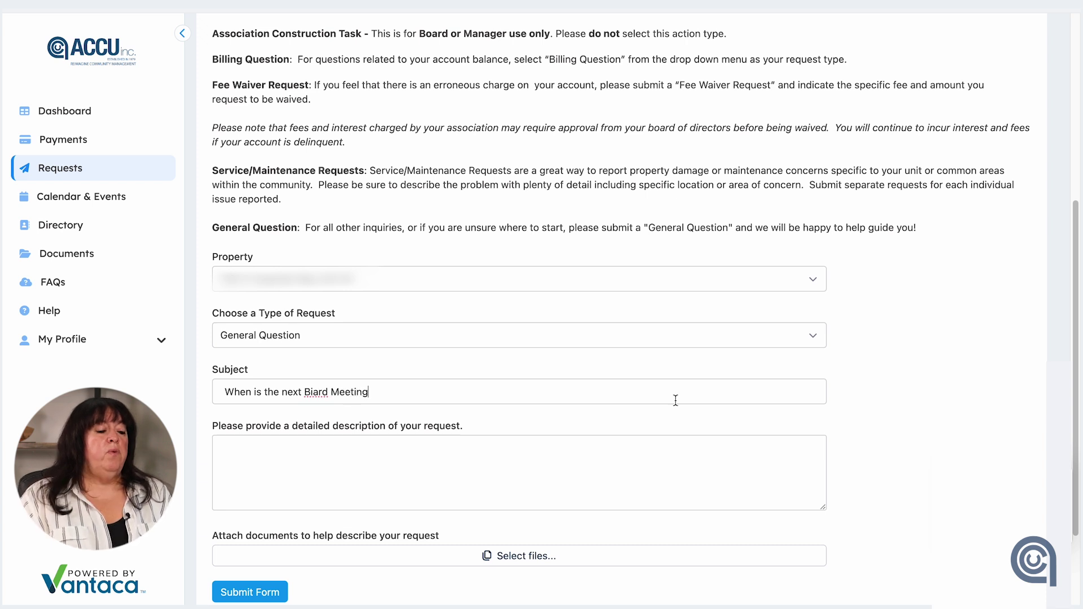
{"action": "left_click", "coordinate": [334, 466]}
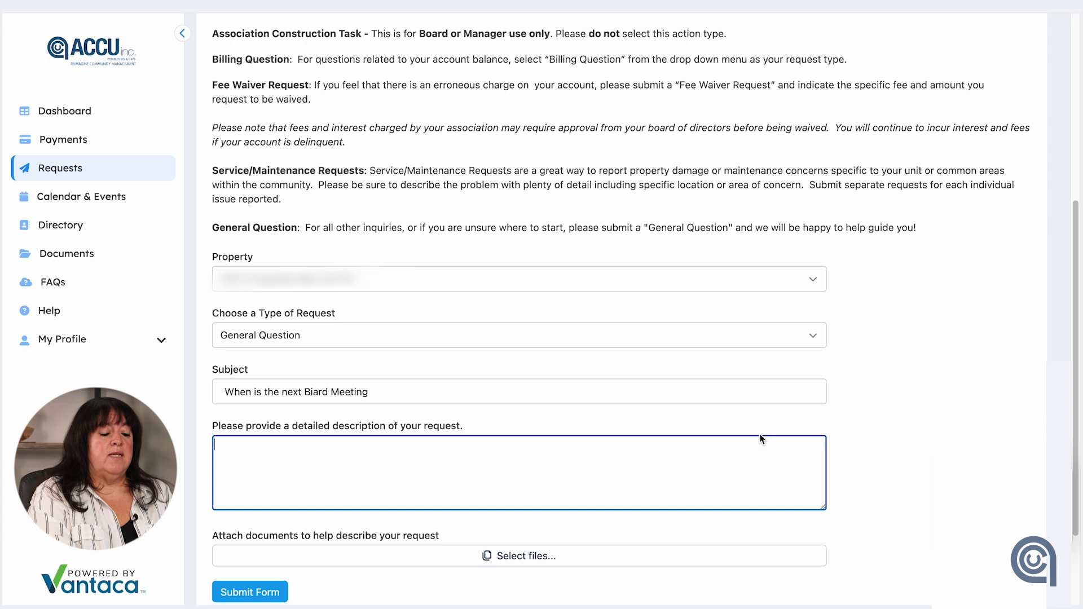
{"action": "type", "text": "I would like to attend the next meeti"}
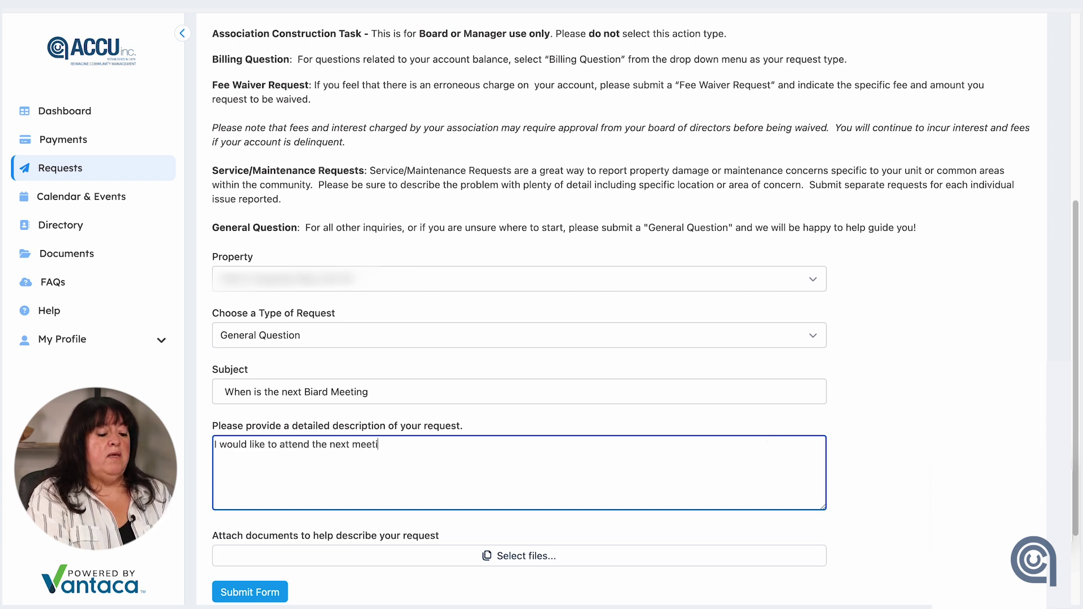
{"action": "type", "text": "ng. When is it?"}
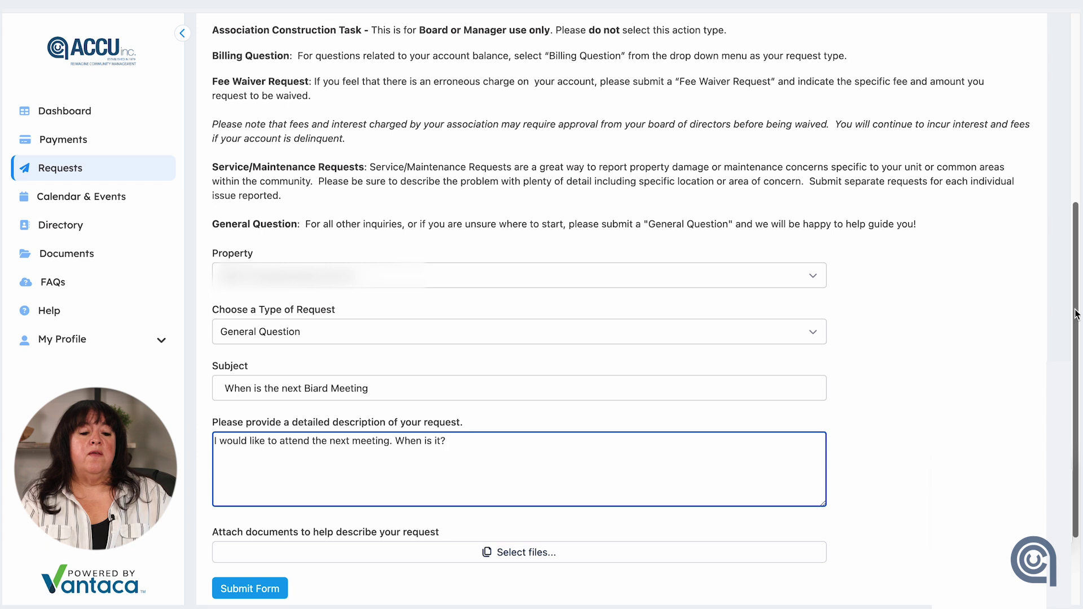
{"action": "scroll", "coordinate": [1079, 356], "scroll_direction": "down", "scroll_amount": 1}
{"action": "scroll", "coordinate": [1078, 355], "scroll_direction": "down", "scroll_amount": 2}
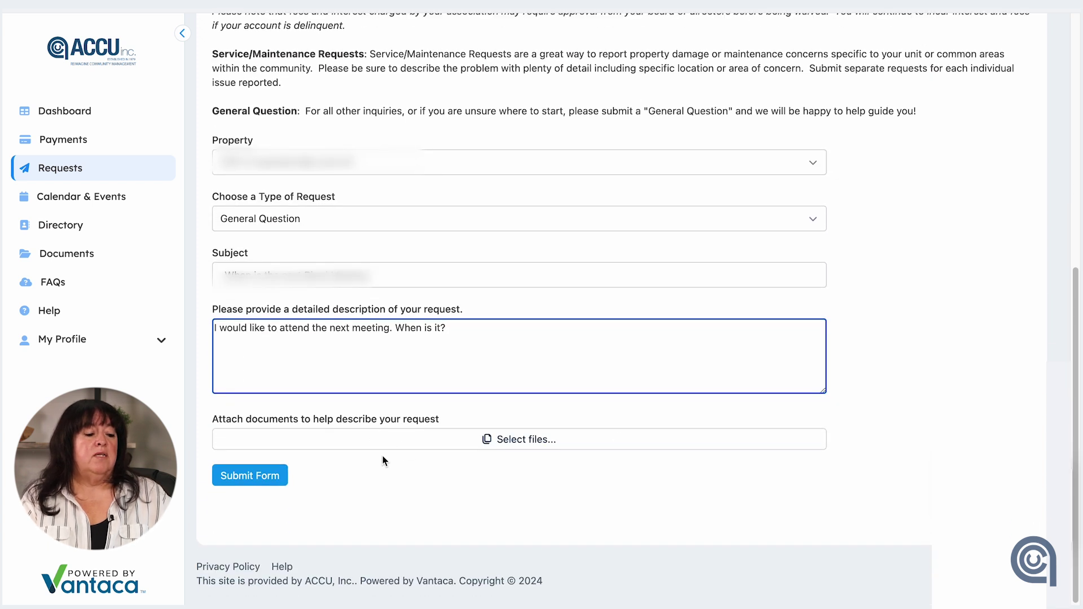
Submit the completed General Question request form
{"action": "left_click", "coordinate": [260, 481]}
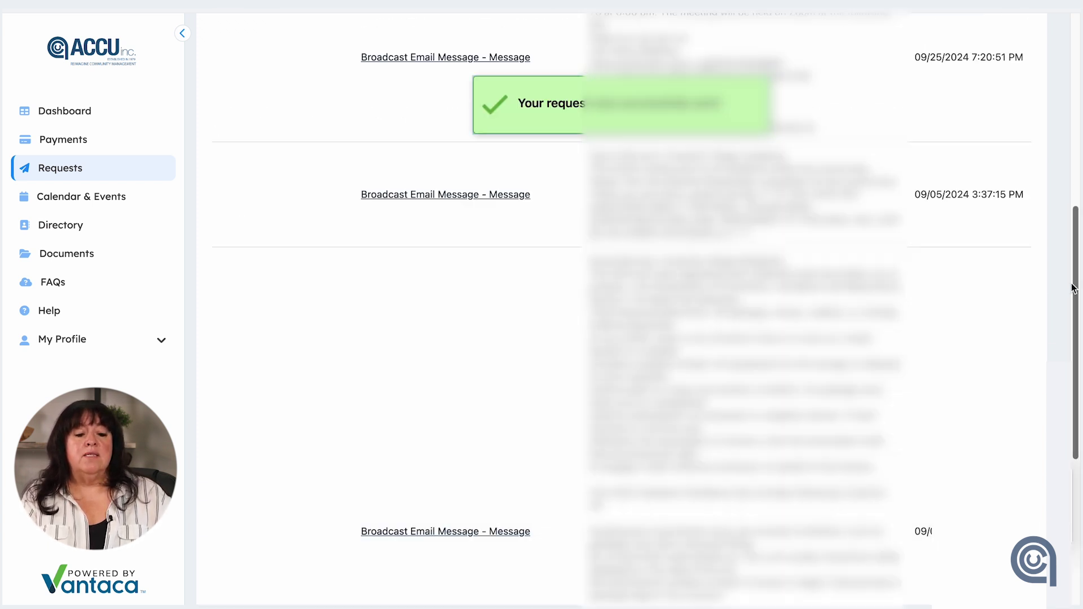
{"action": "left_click_drag", "start_coordinate": [1074, 288], "coordinate": [1078, 171]}
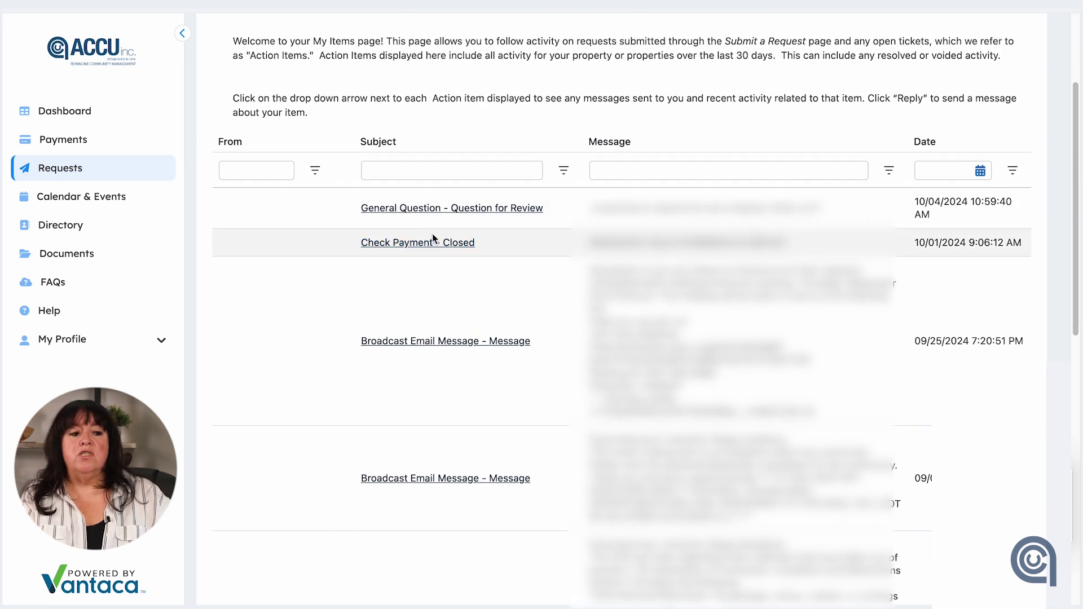
{"action": "scroll", "coordinate": [1075, 104], "scroll_direction": "up", "scroll_amount": 2}
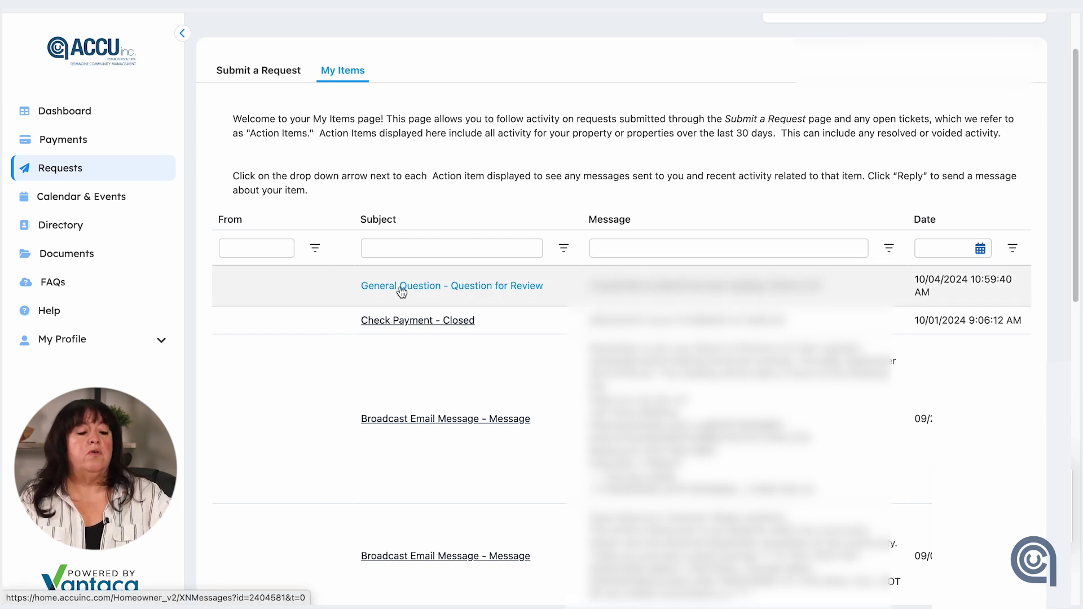
{"action": "scroll", "coordinate": [1076, 216], "scroll_direction": "up", "scroll_amount": 1}
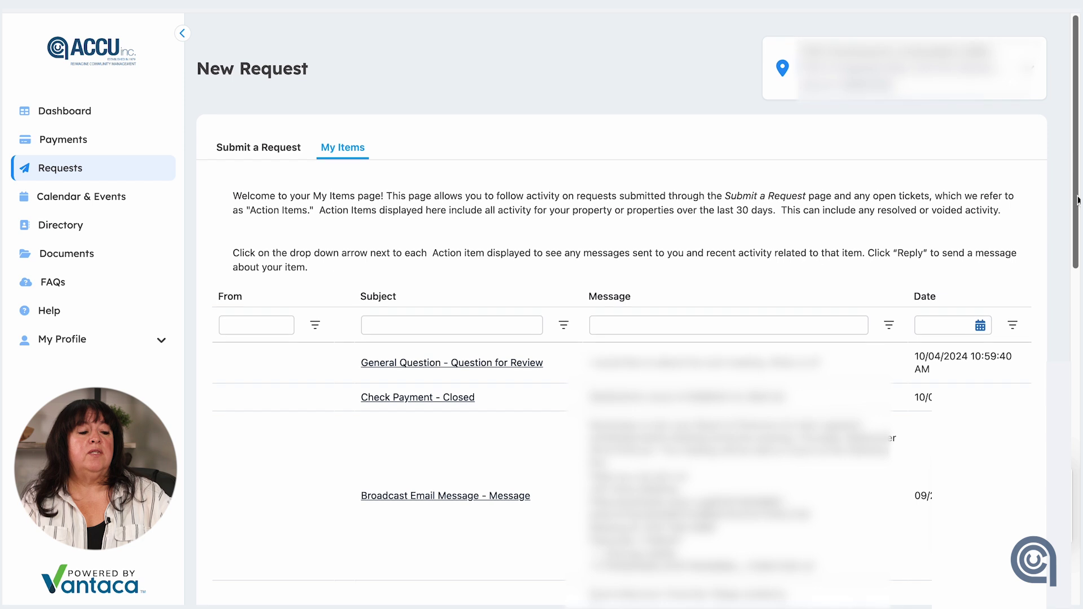
Review the submitted General Question's details, then return to the dashboard and begin a new request
{"action": "left_click", "coordinate": [443, 366]}
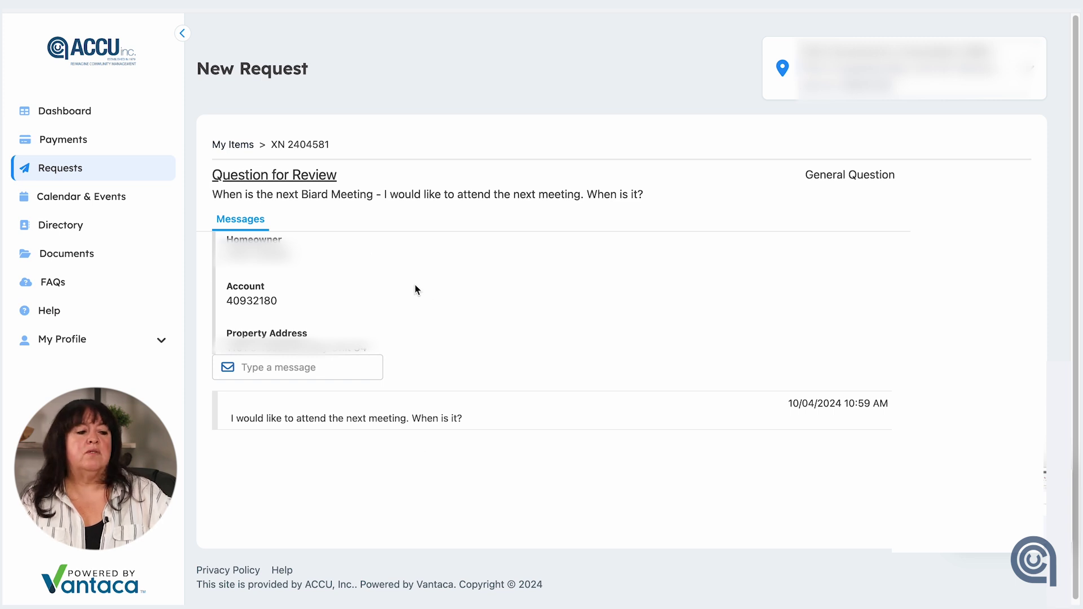
{"action": "left_click", "coordinate": [223, 143]}
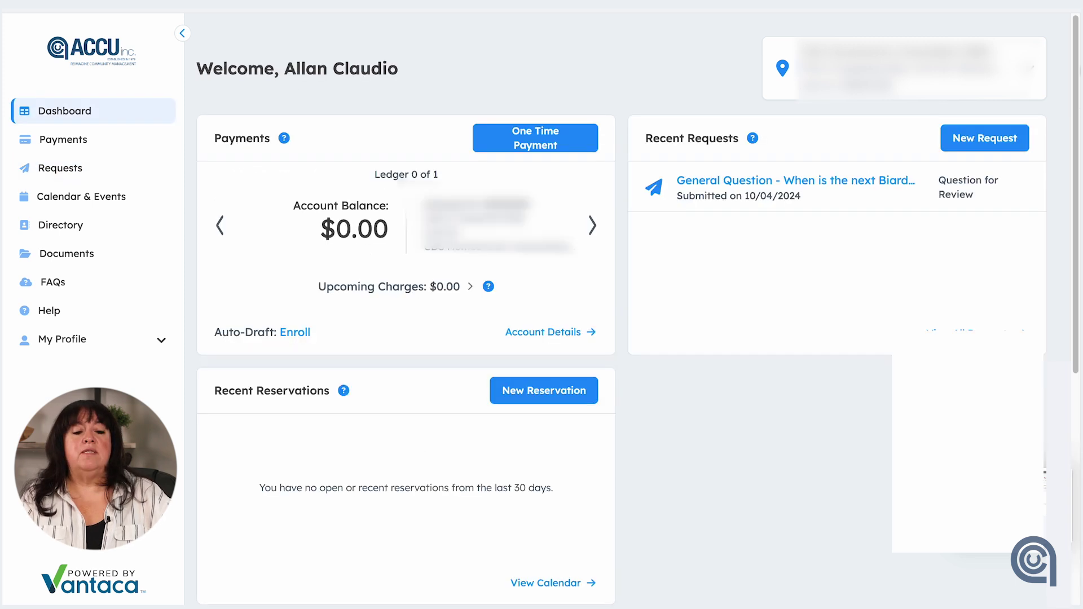
{"action": "left_click", "coordinate": [1003, 140]}
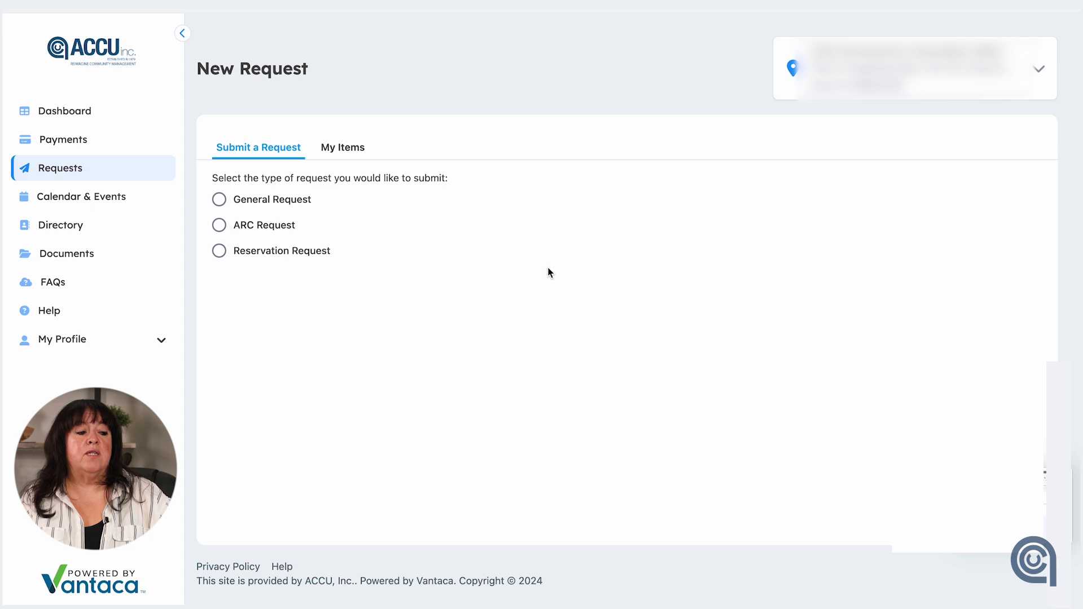
Switch to an ARC Request and save ARC Form.pdf to Downloads
{"action": "left_click", "coordinate": [220, 226]}
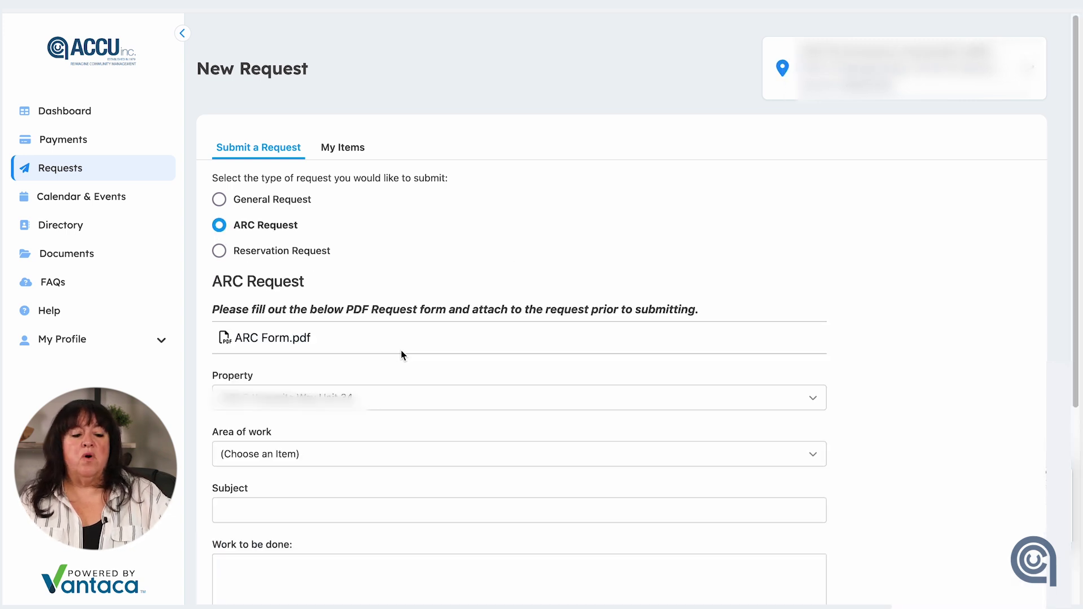
{"action": "left_click", "coordinate": [263, 340]}
{"action": "key", "text": "Return"}
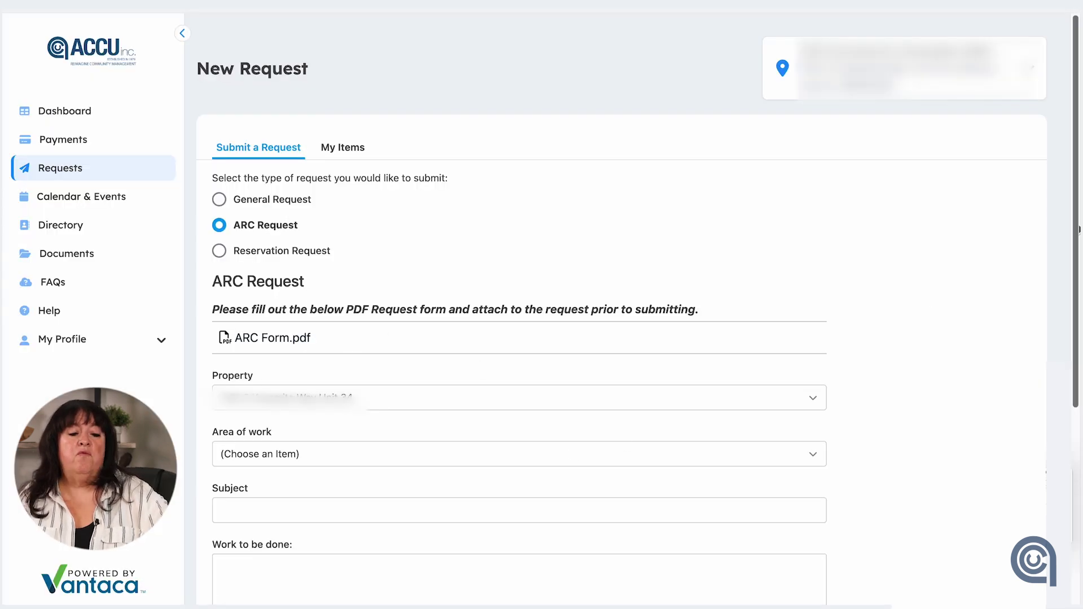
{"action": "scroll", "coordinate": [1078, 228], "scroll_direction": "down", "scroll_amount": 5}
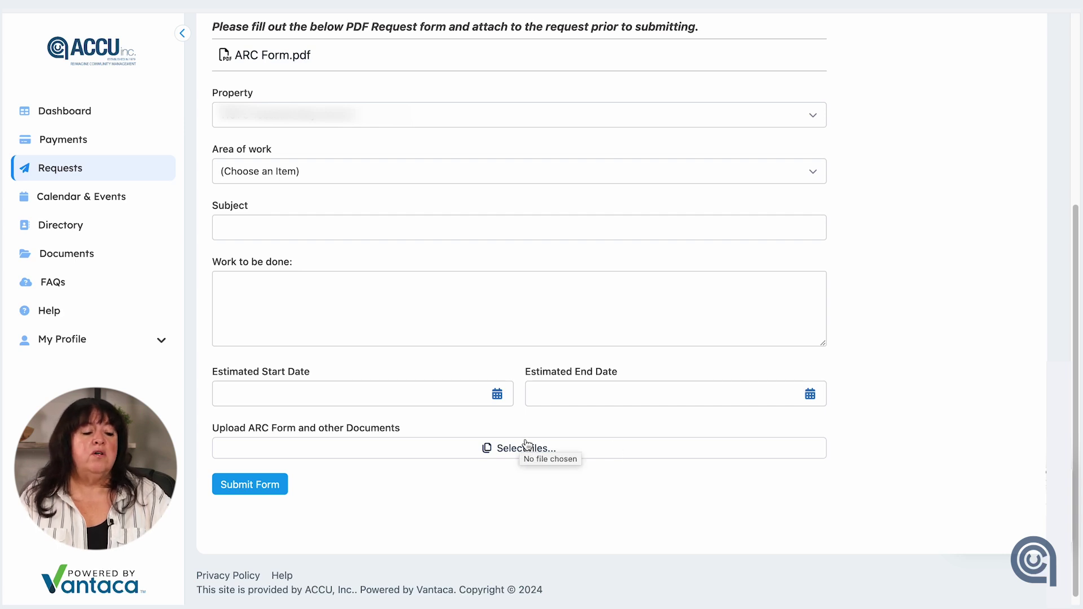
Cancel the ARC form's file selection so no file is attached
{"action": "left_click", "coordinate": [513, 449]}
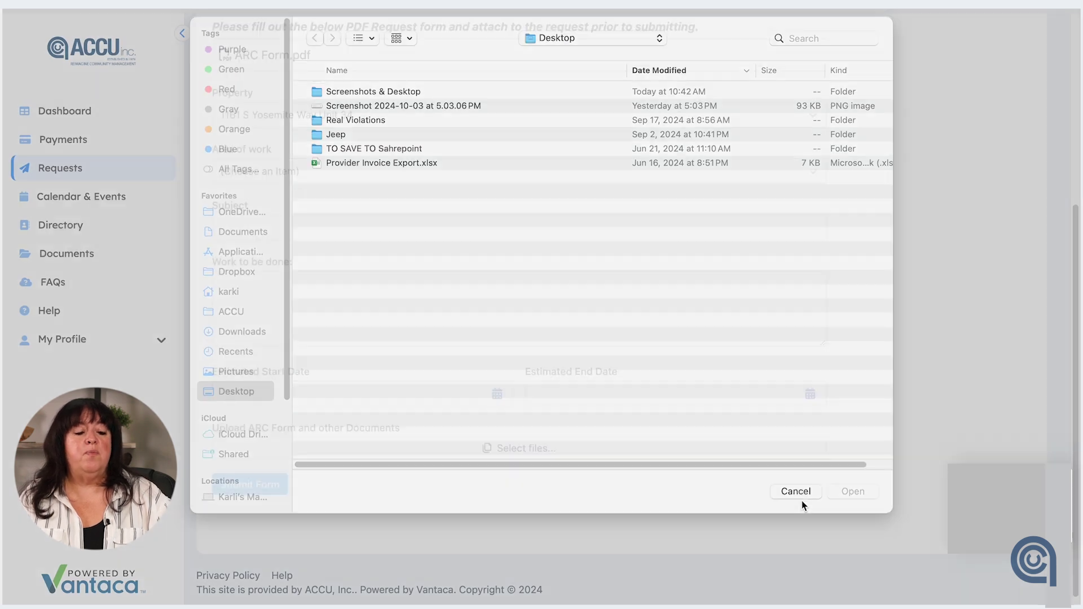
{"action": "left_click", "coordinate": [801, 499]}
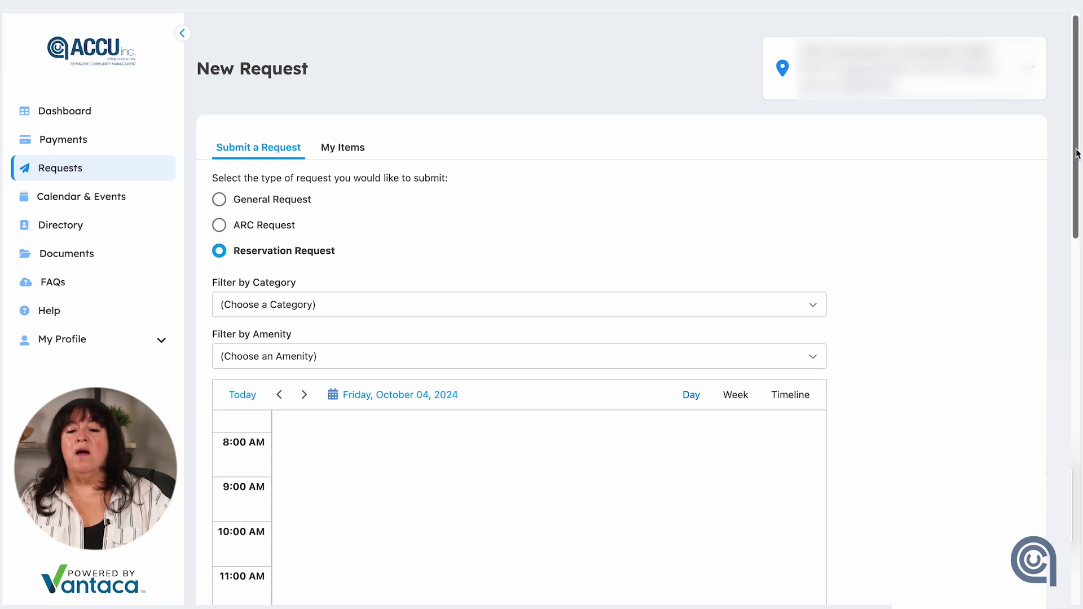
Return to the dashboard and open View All Requests to reach the Community Requests page
{"action": "scroll", "coordinate": [1077, 152], "scroll_direction": "down", "scroll_amount": 1}
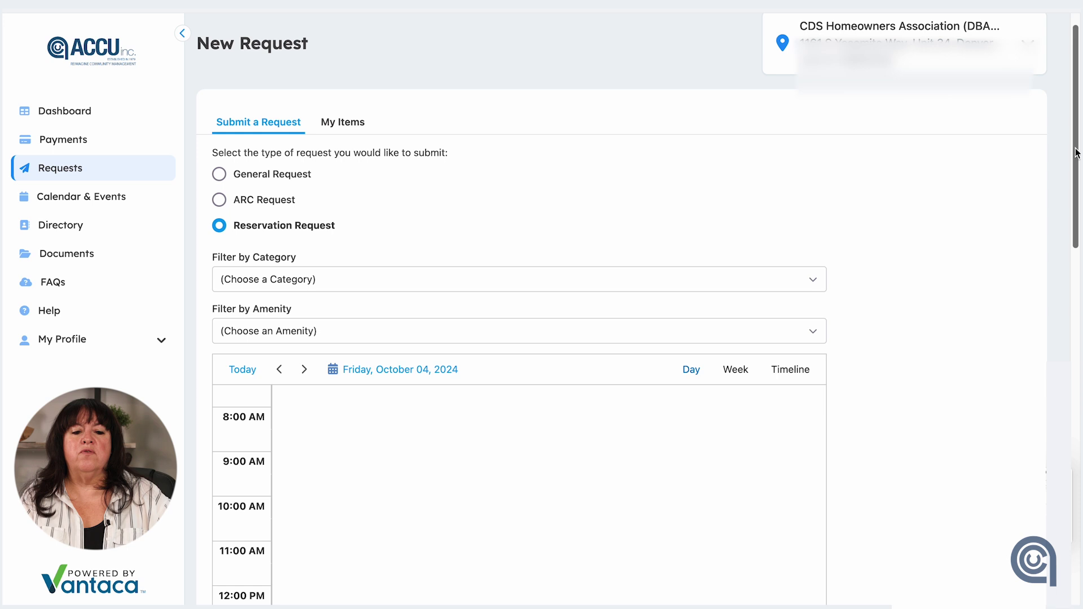
{"action": "left_click_drag", "start_coordinate": [1078, 152], "coordinate": [1074, 130]}
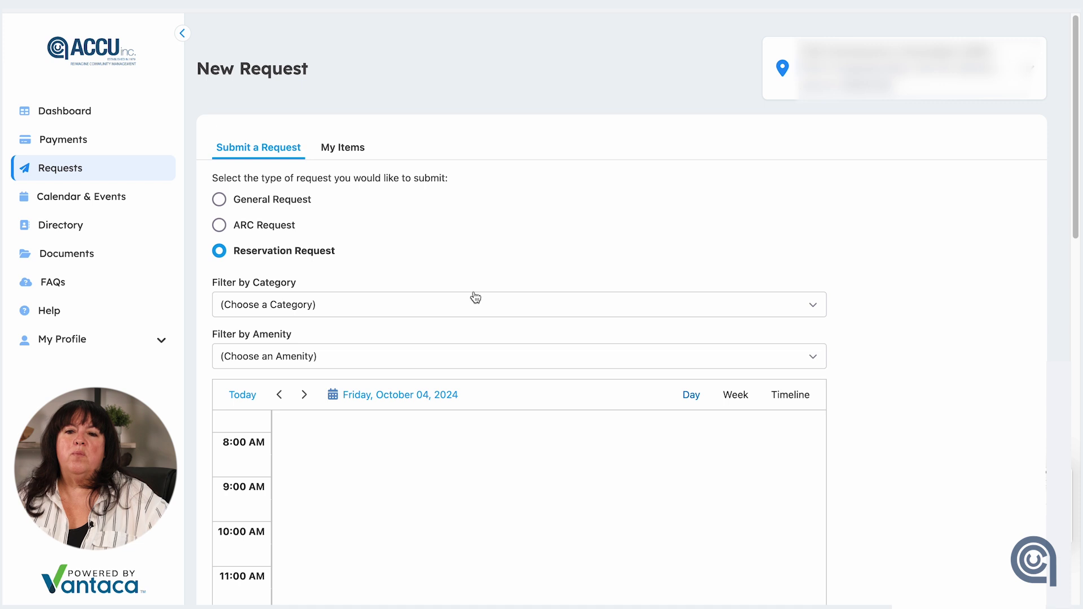
{"action": "left_click", "coordinate": [74, 115]}
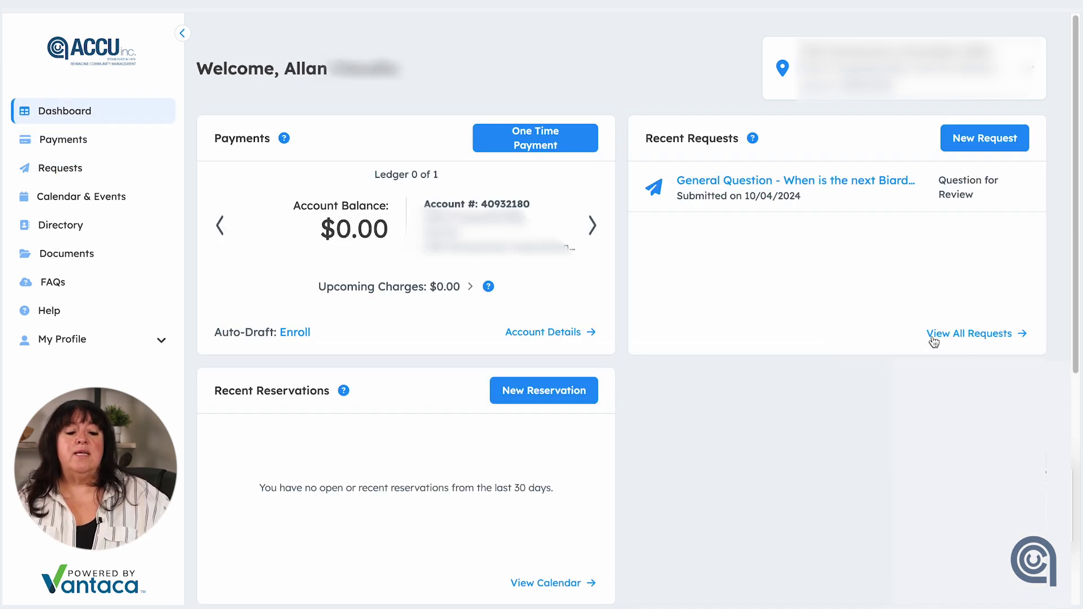
{"action": "left_click", "coordinate": [987, 339]}
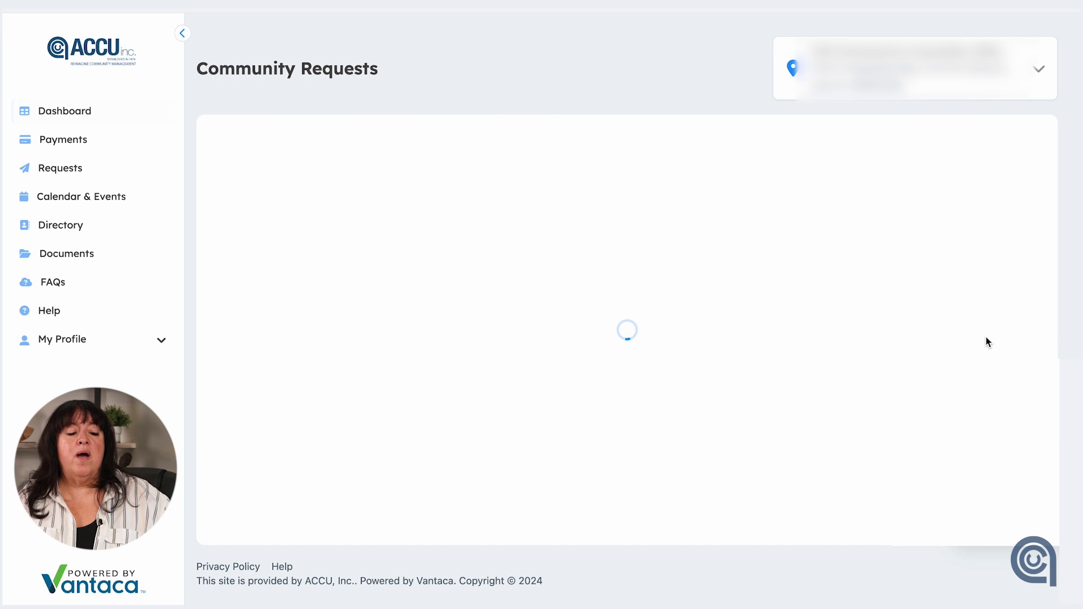